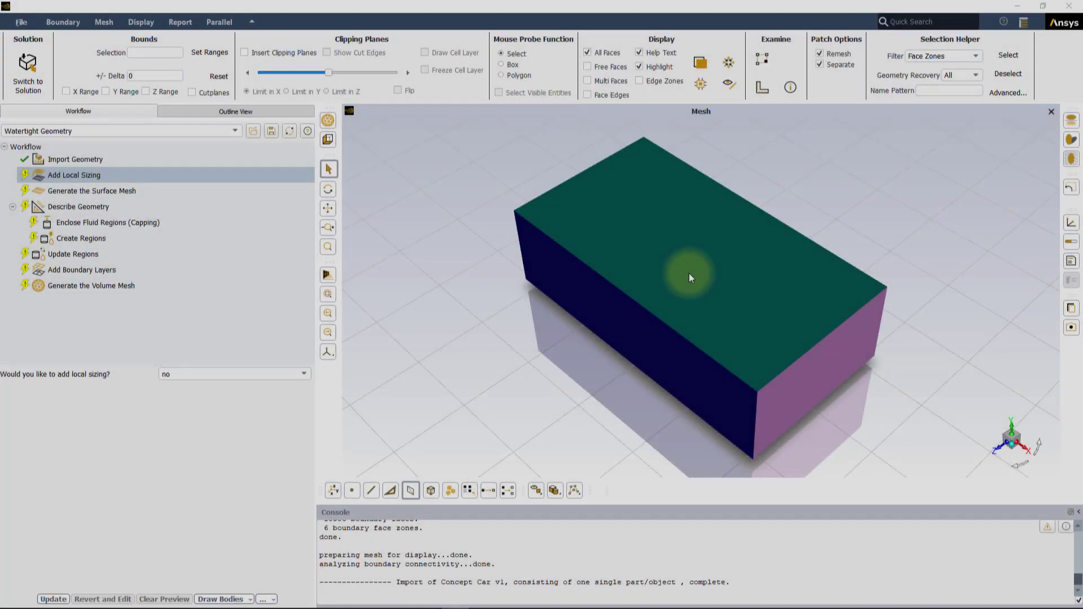
# Hide the origin-top and origin-sides walls to expose the car, then complete local sizing without any sizing
pyautogui.click(689, 273)
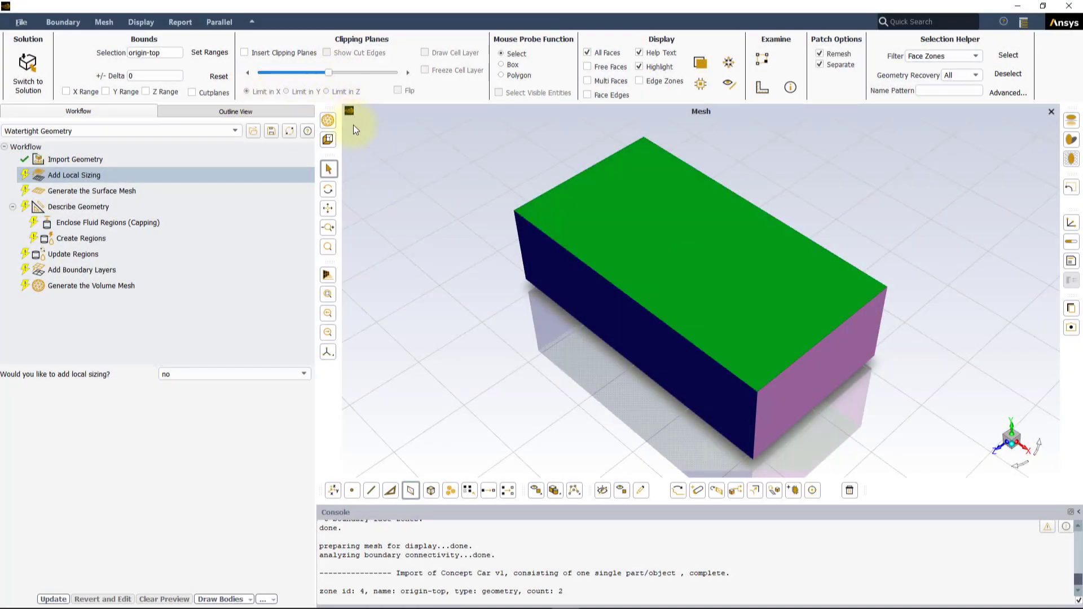
pyautogui.click(602, 490)
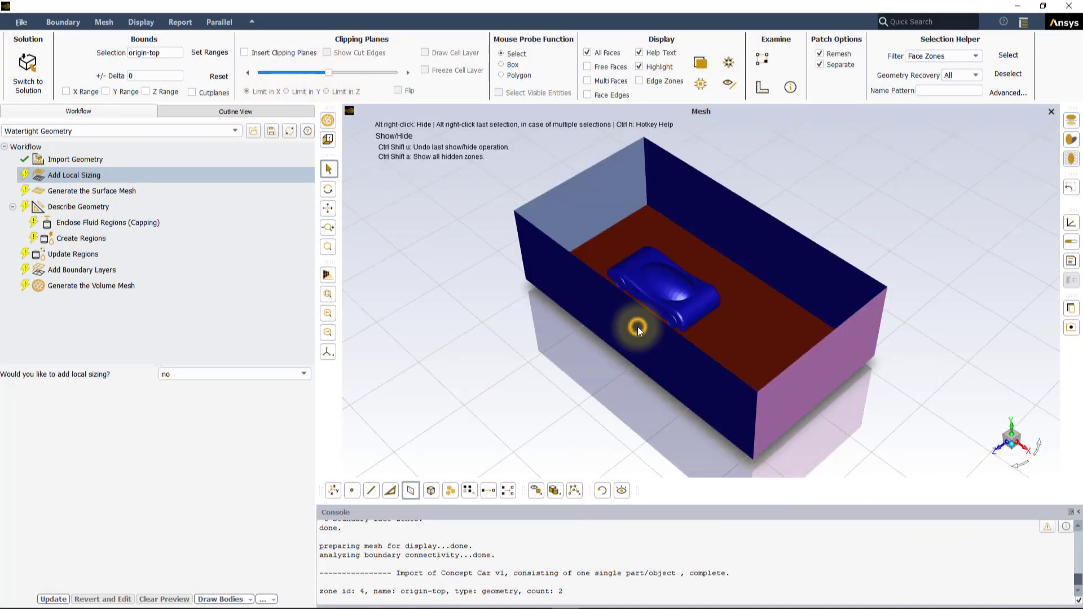
pyautogui.click(637, 330)
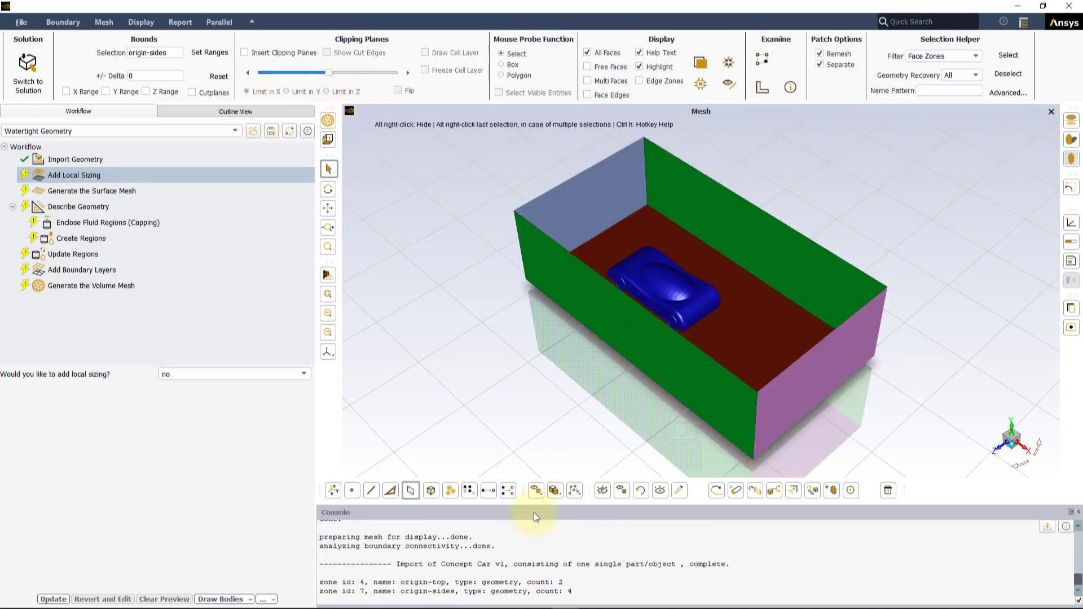
pyautogui.click(601, 490)
pyautogui.moveTo(538, 405); pyautogui.dragTo(691, 400)
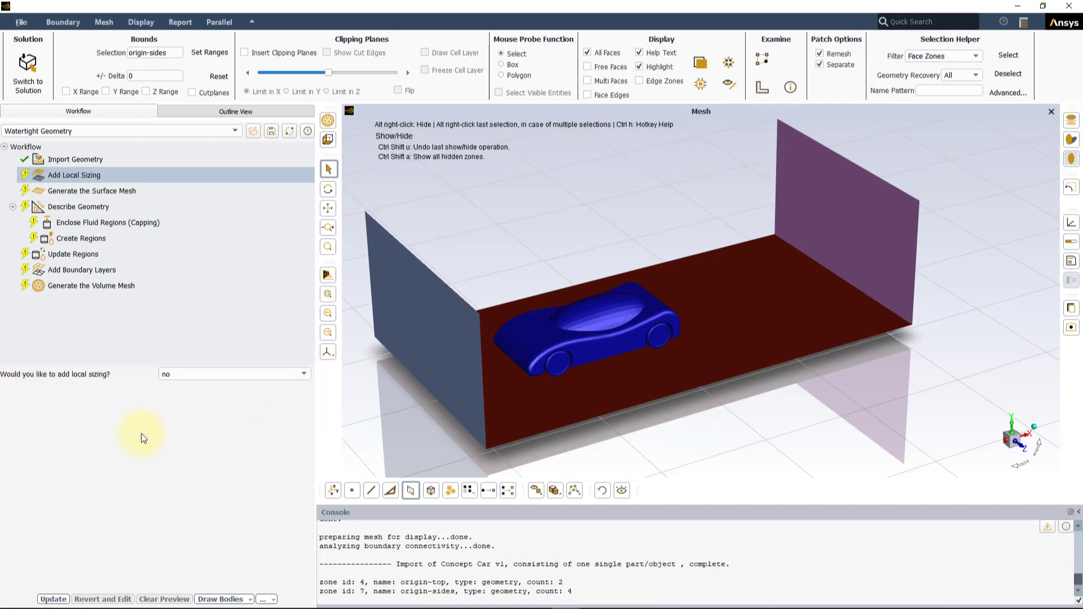
pyautogui.click(60, 601)
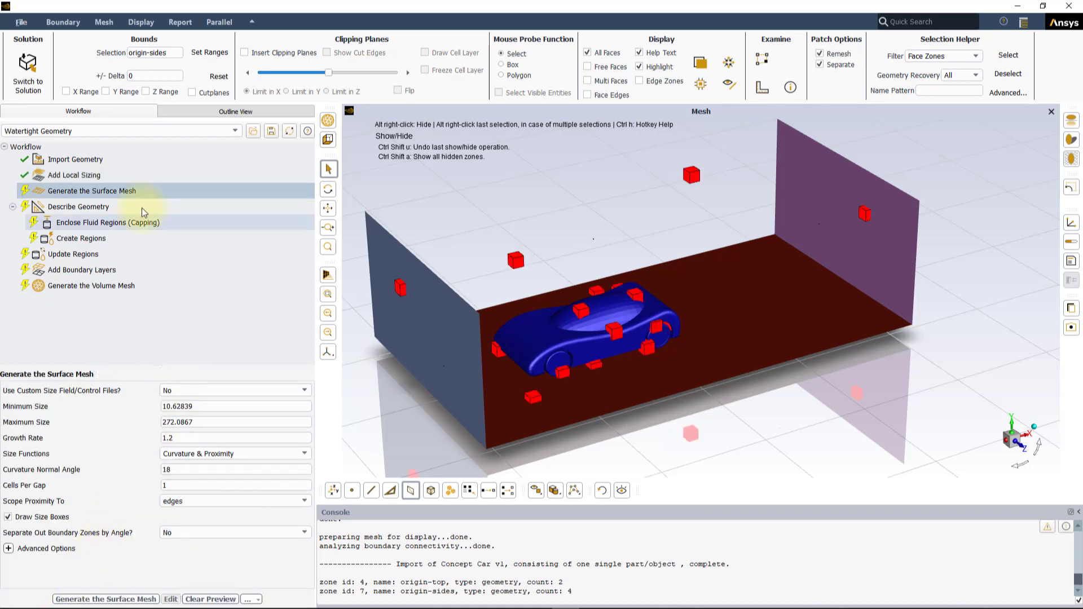
# Insert a Create Local Refinement Regions task immediately after the Add Local Sizing task
pyautogui.click(97, 176)
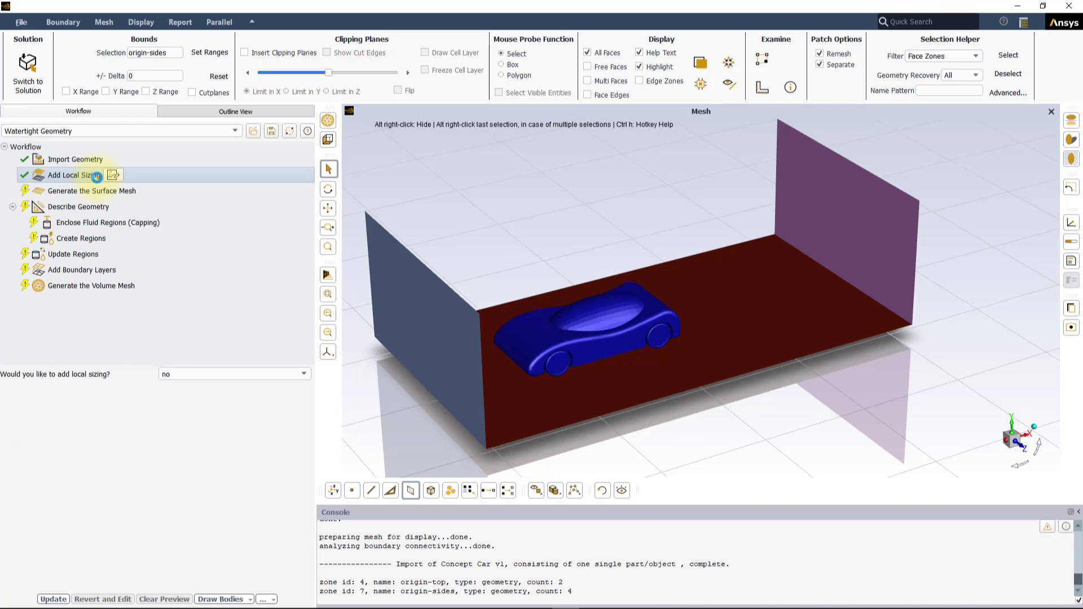
pyautogui.rightClick(97, 177)
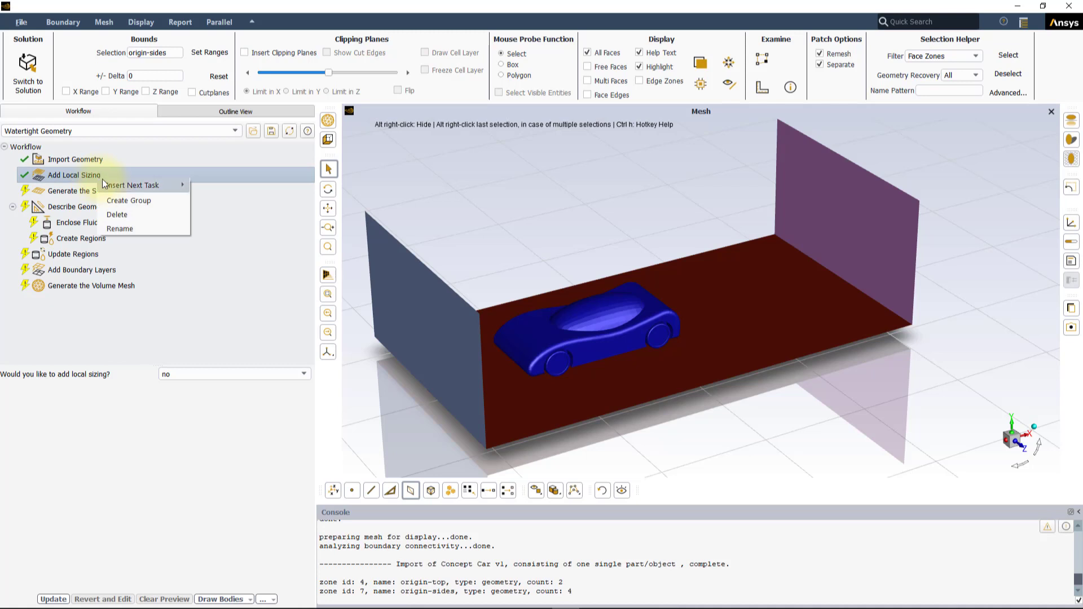
pyautogui.moveTo(110, 184)
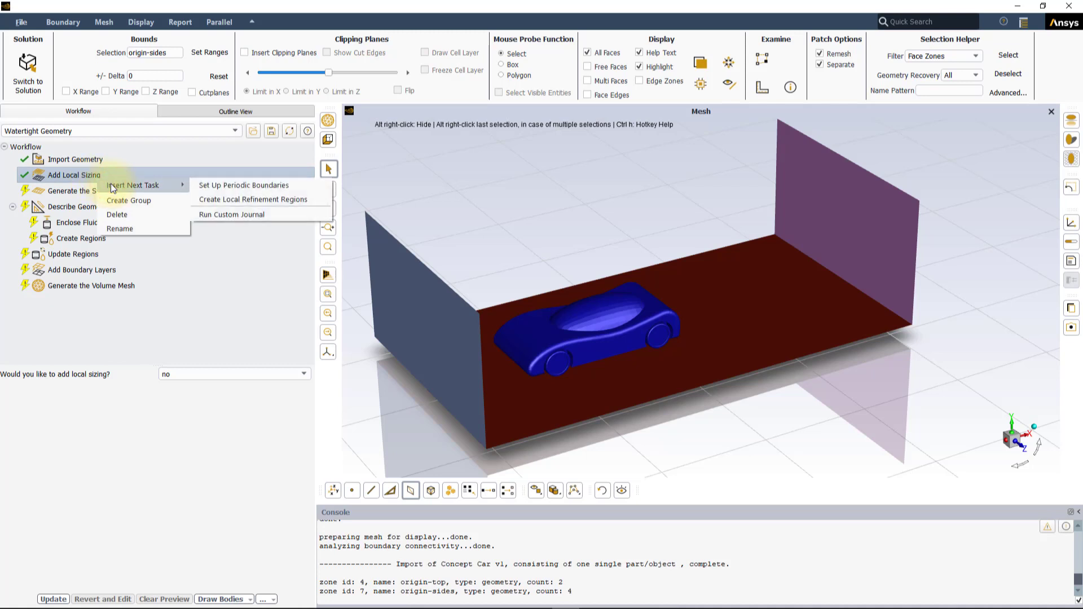
pyautogui.click(309, 202)
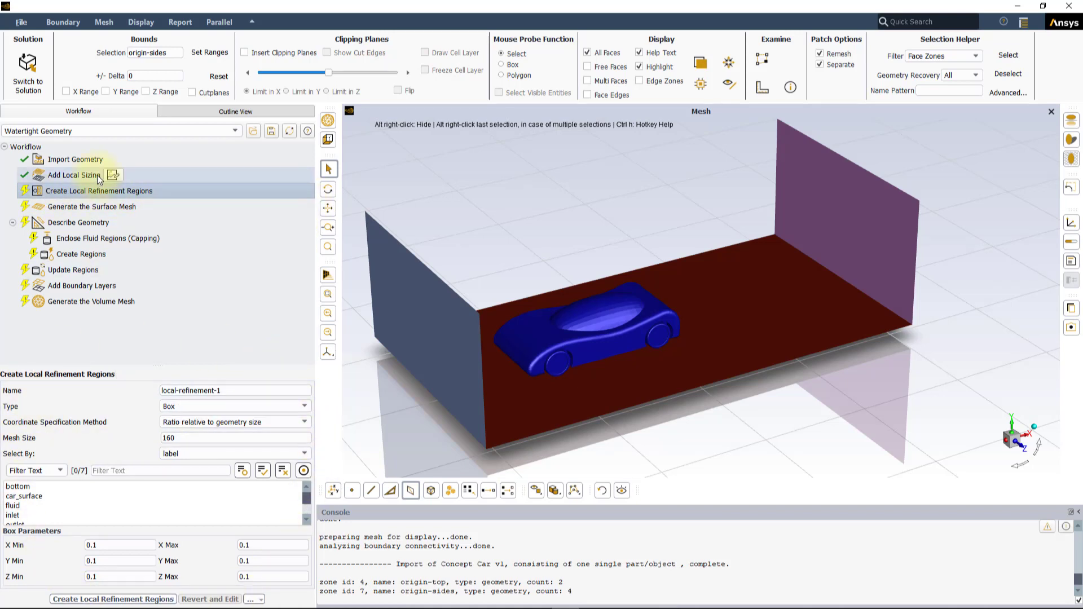
# Set the Type of local-refinement-1 to Offset Surface
pyautogui.click(153, 192)
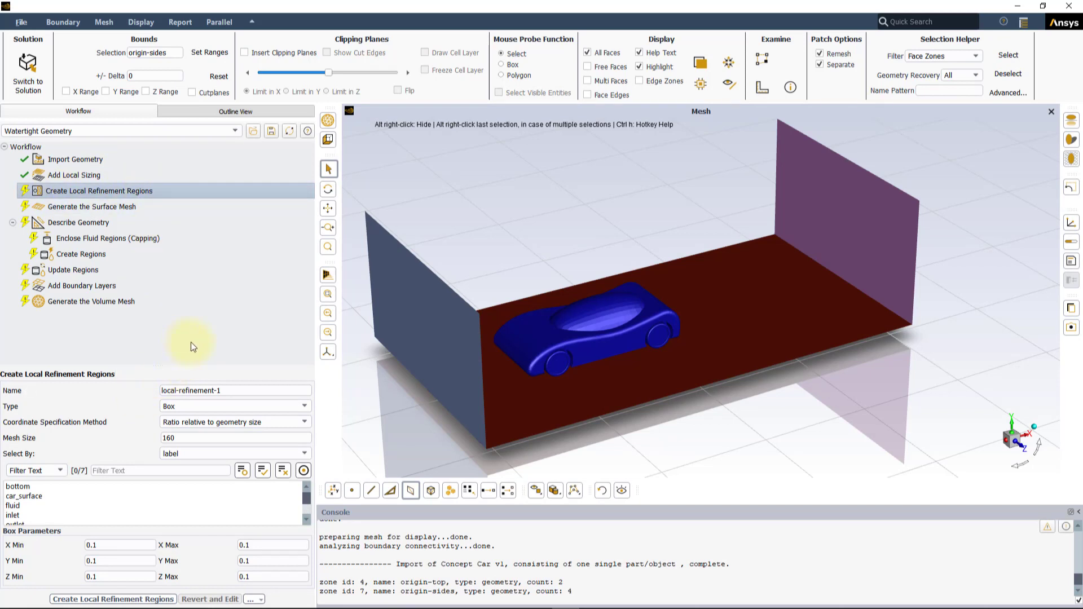
pyautogui.click(174, 407)
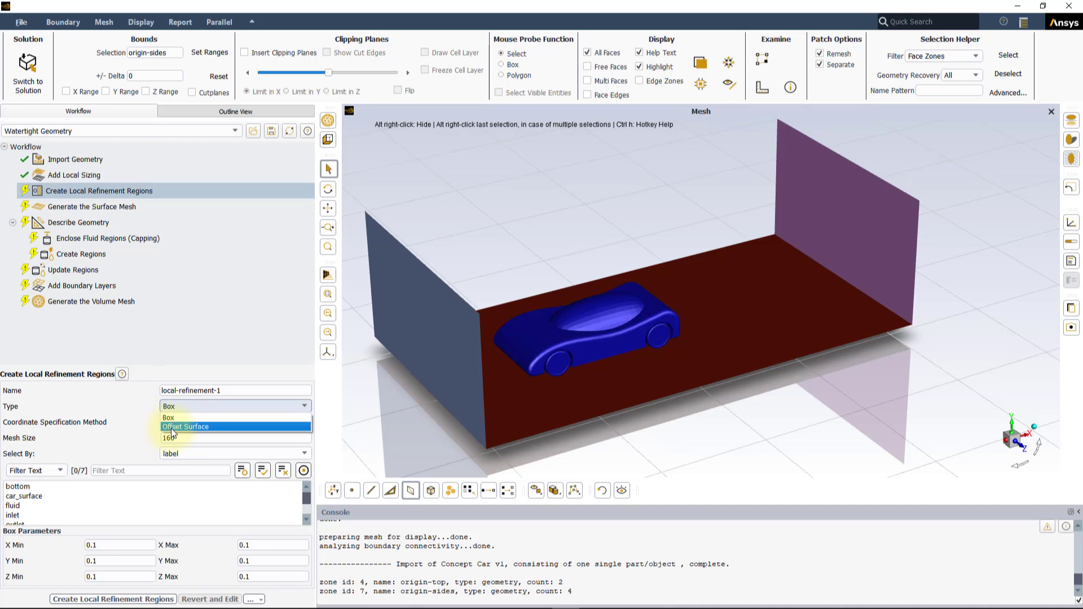
pyautogui.click(172, 428)
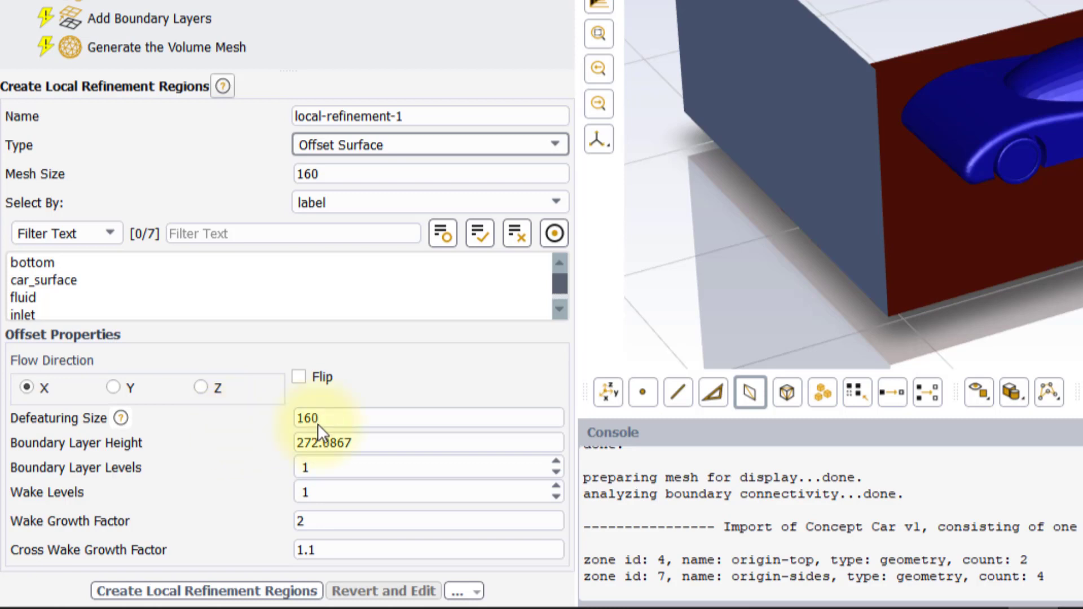
pyautogui.click(359, 423)
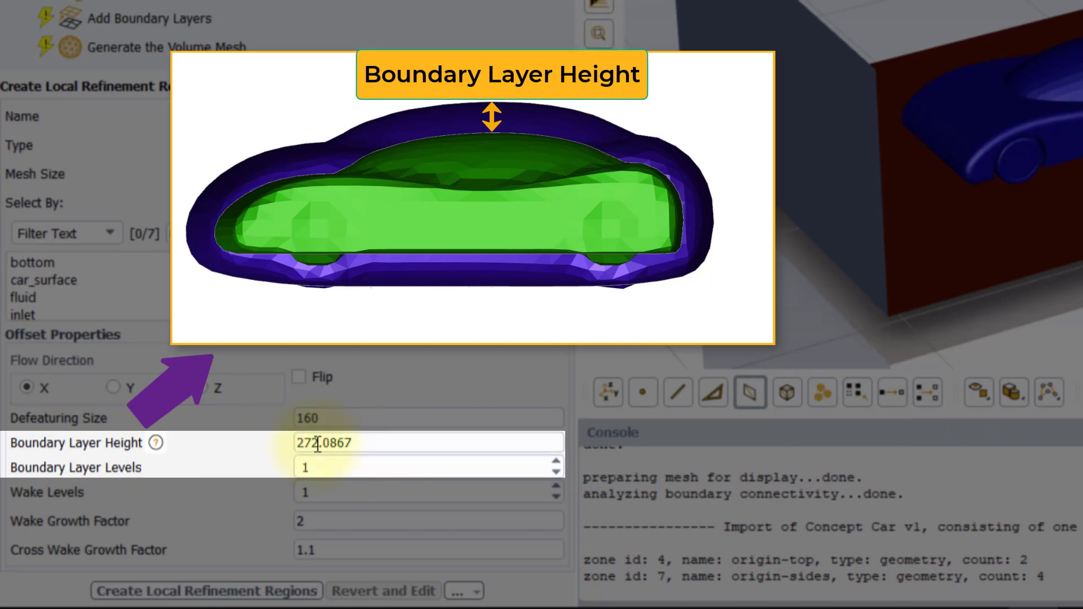
pyautogui.click(373, 440)
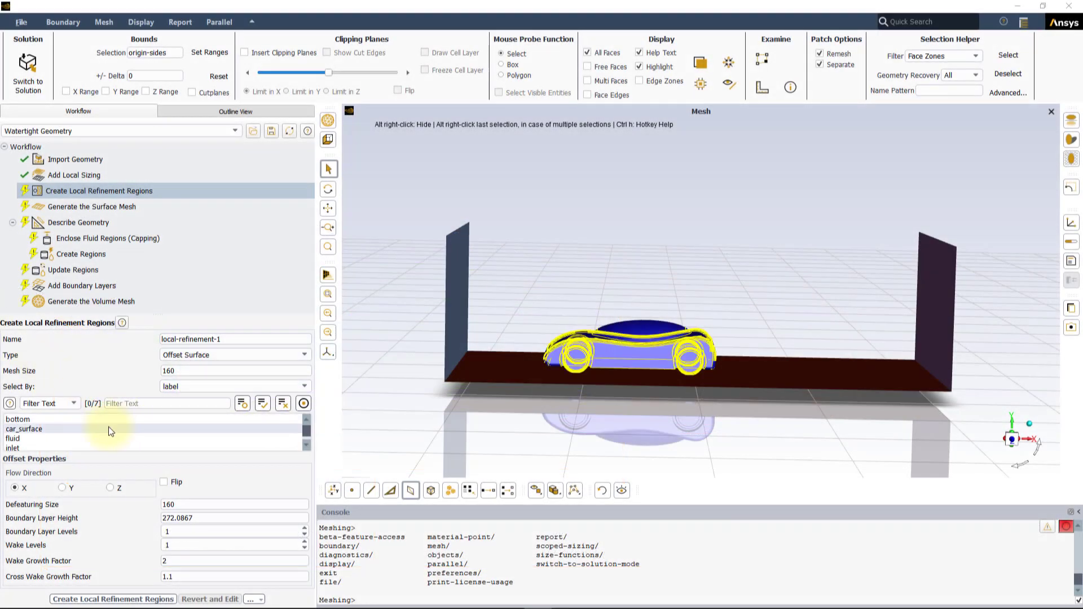
# Create local-refinement-1 offset from car_surface with a mesh size of 20
pyautogui.click(111, 430)
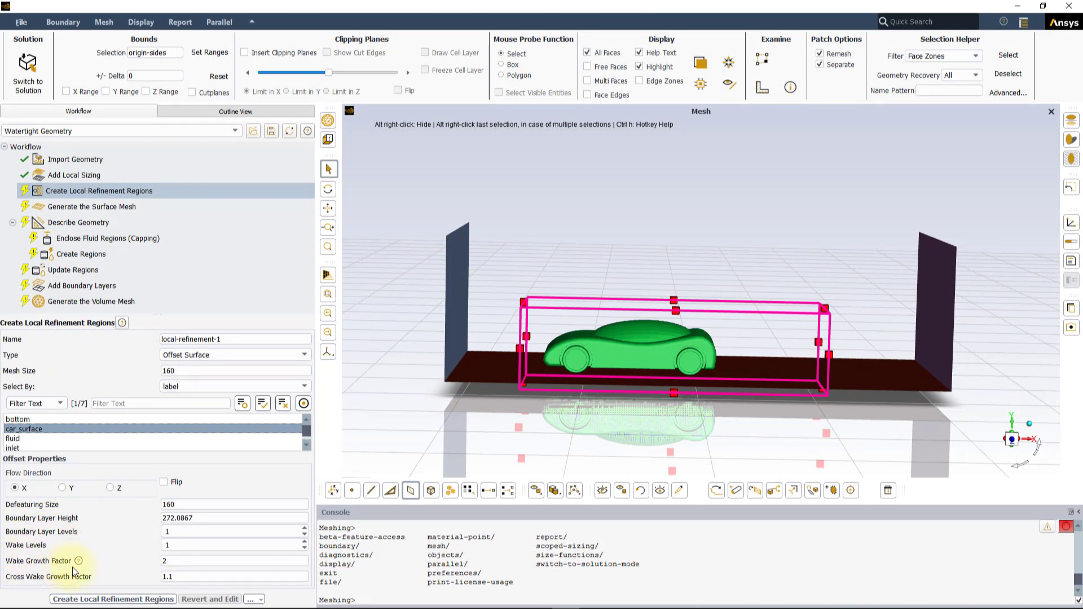
pyautogui.click(202, 370)
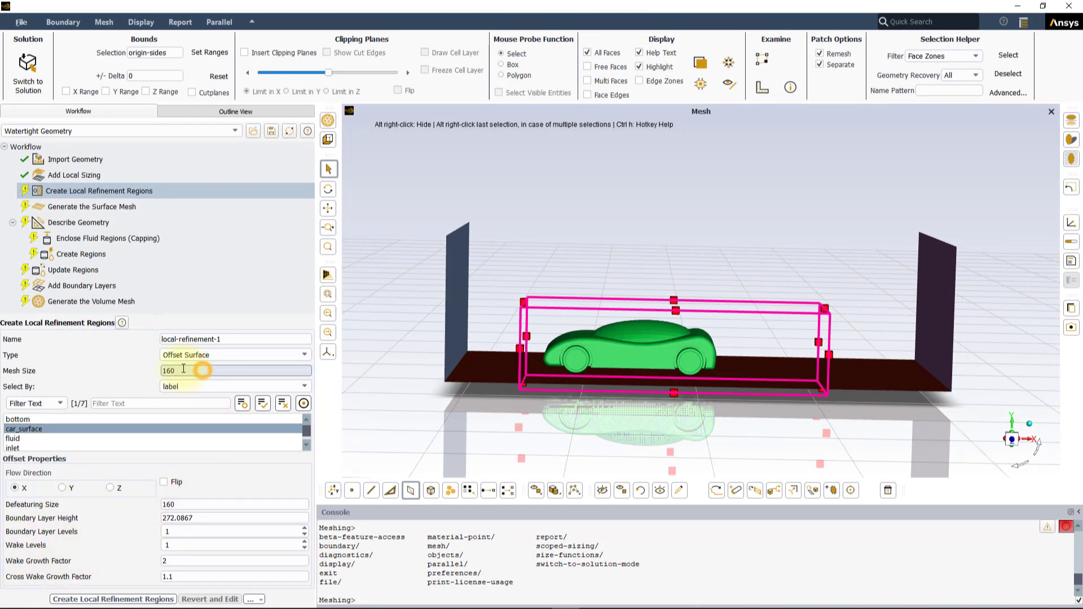
pyautogui.write('20')
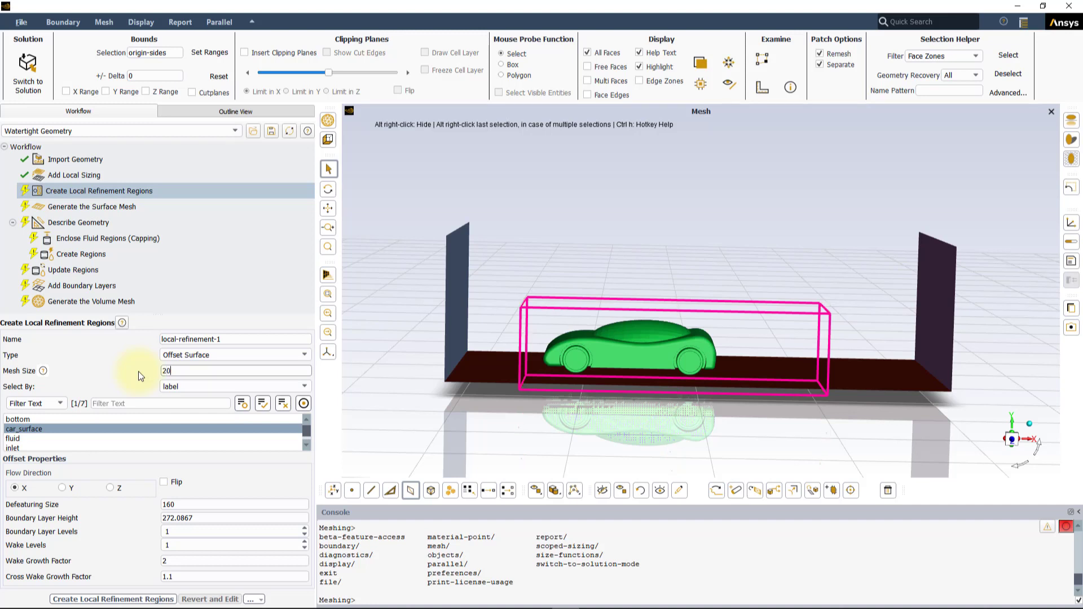
pyautogui.click(122, 599)
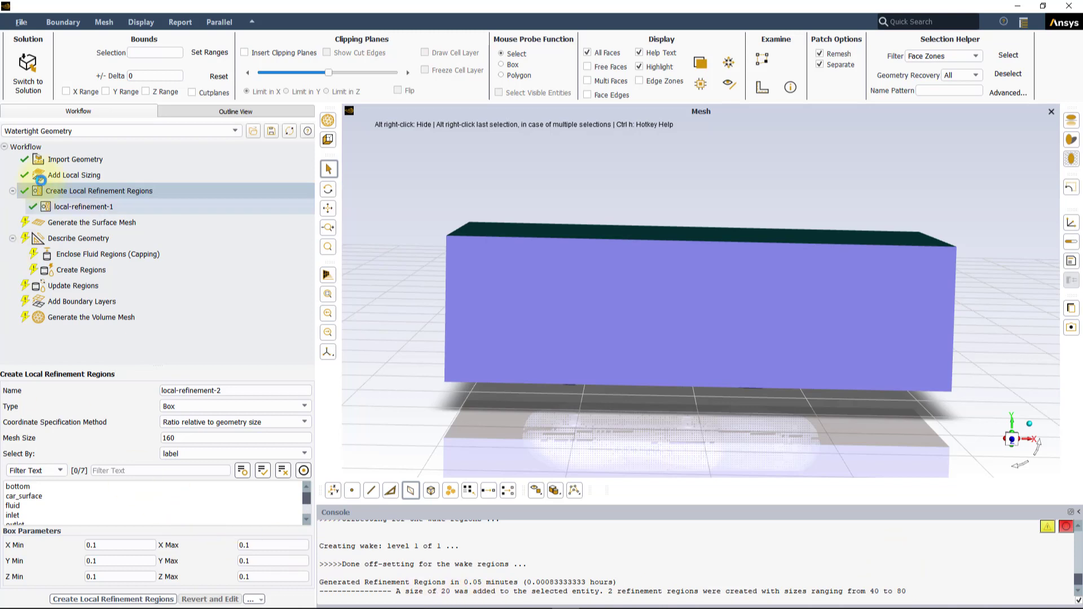
# Generate the surface mesh, then clip the view limited in Z and zoom onto the car
pyautogui.click(68, 225)
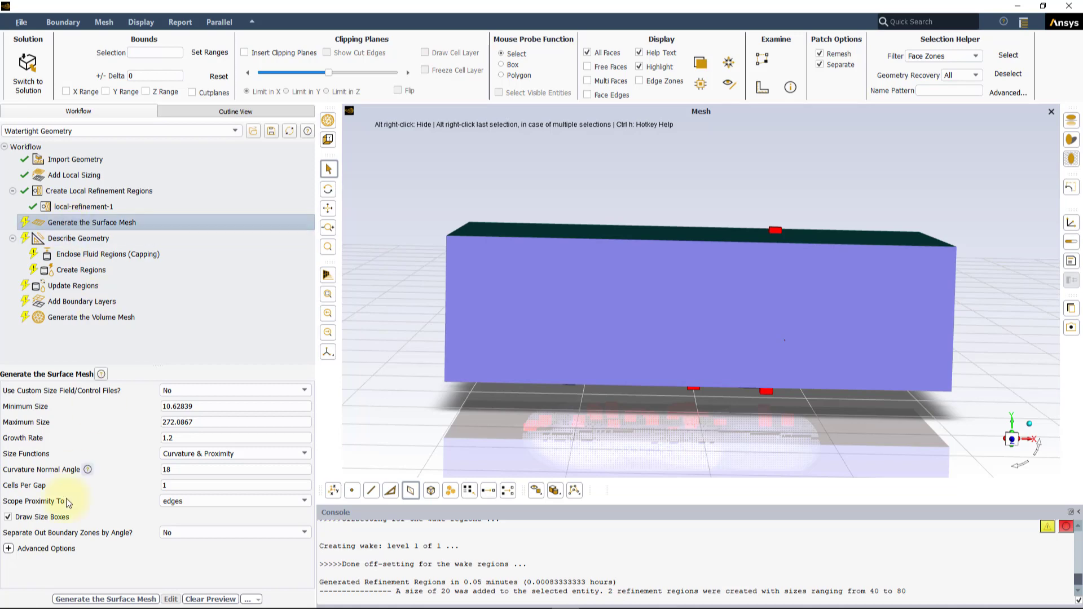
pyautogui.click(78, 597)
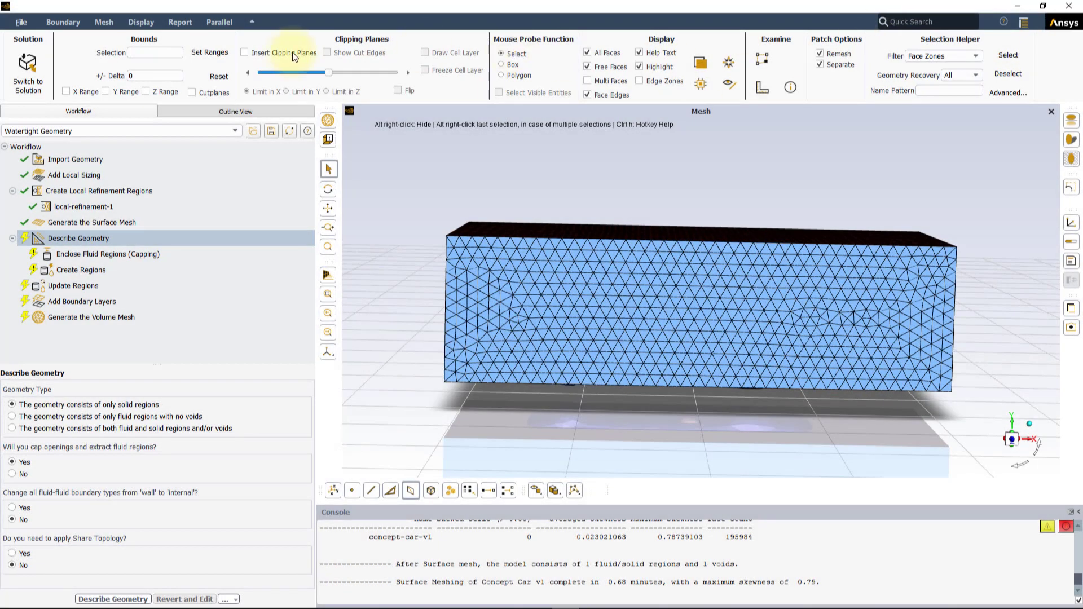
pyautogui.click(292, 52)
pyautogui.click(343, 92)
pyautogui.moveTo(541, 437); pyautogui.dragTo(539, 320)
pyautogui.scroll(-3, 539, 320)
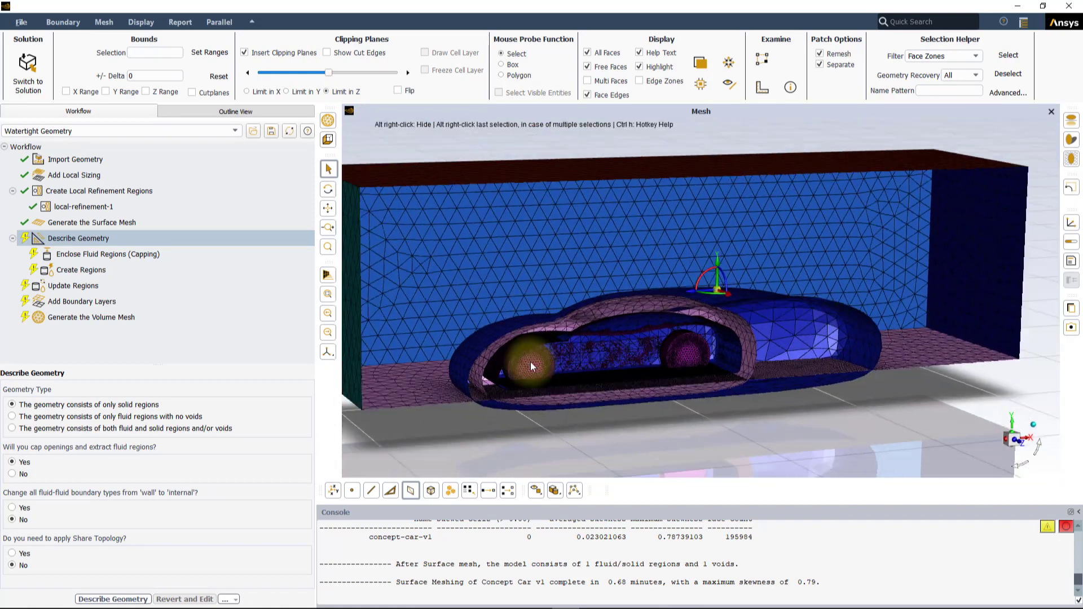
# Describe the geometry as containing fluid regions and accept the boundary types
pyautogui.click(95, 416)
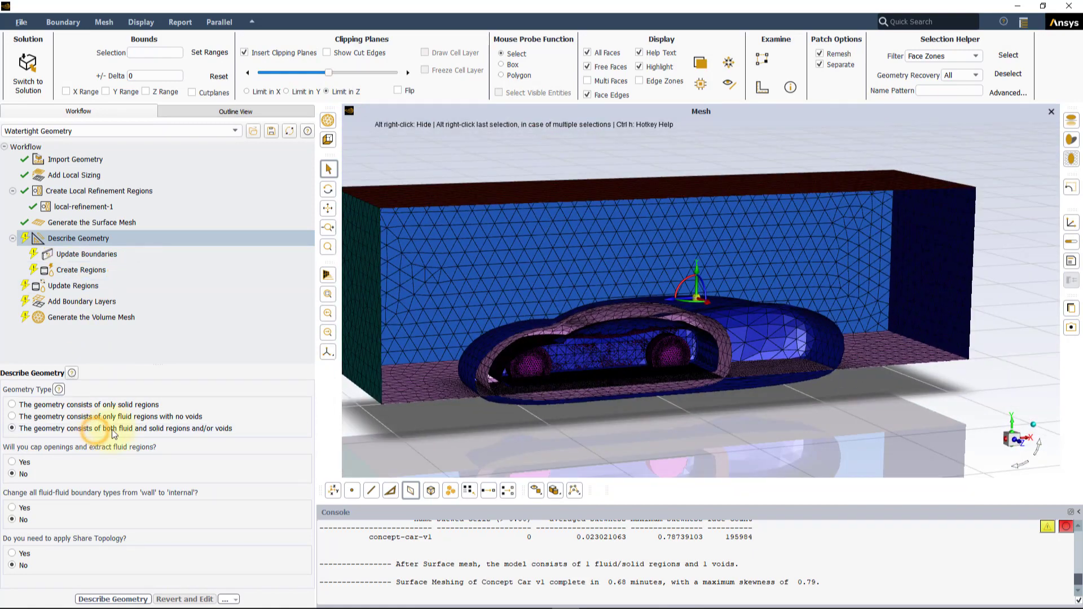
pyautogui.click(113, 599)
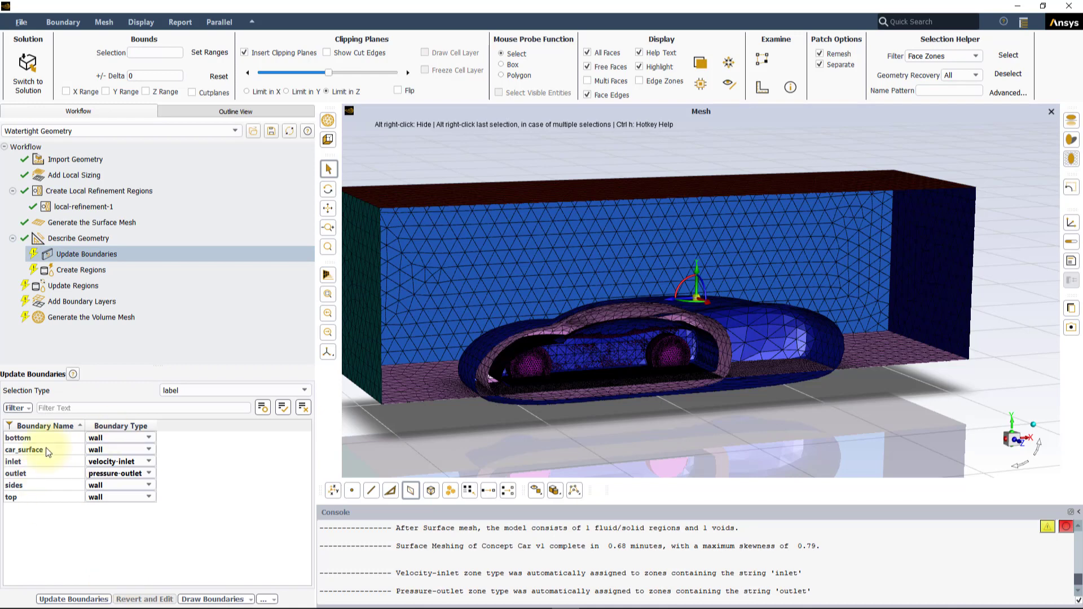
pyautogui.click(82, 598)
# Create and confirm the fluid and dead regions, then add three smooth-transition boundary layers
pyautogui.click(88, 598)
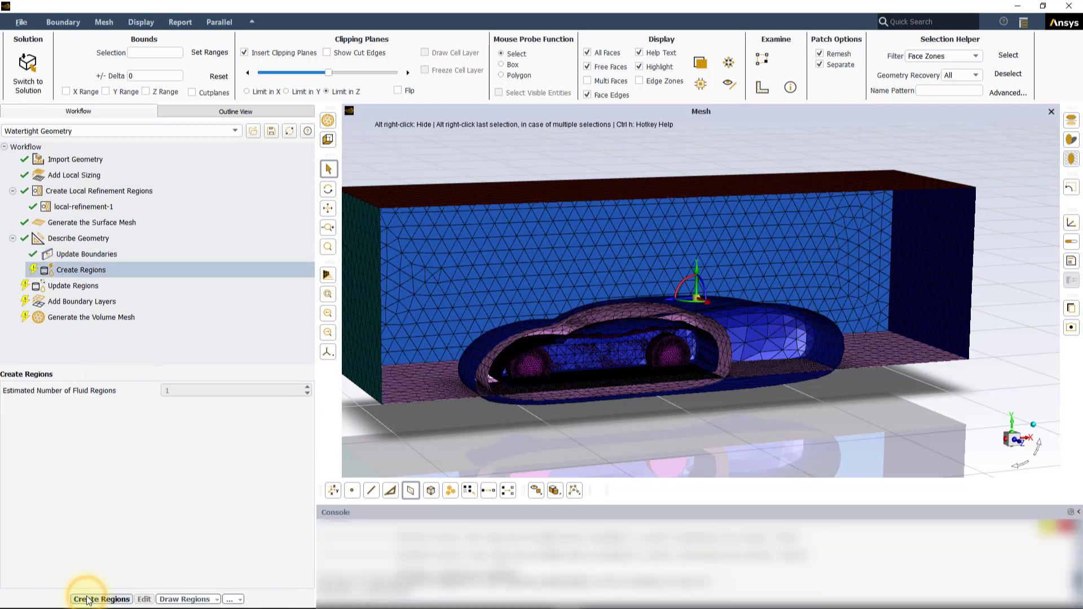
pyautogui.click(46, 435)
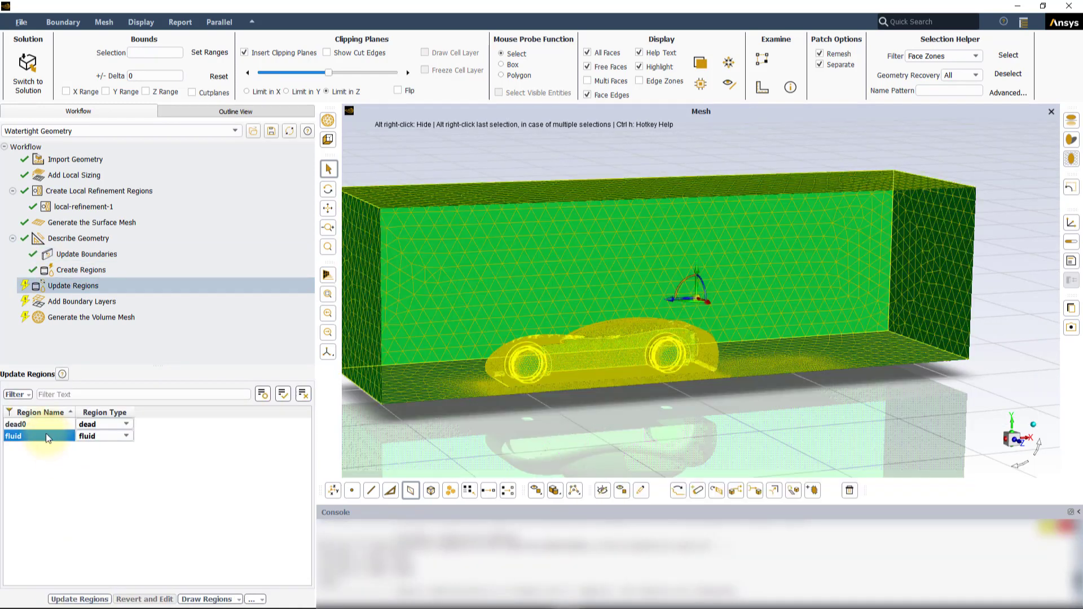
pyautogui.click(33, 424)
pyautogui.click(76, 599)
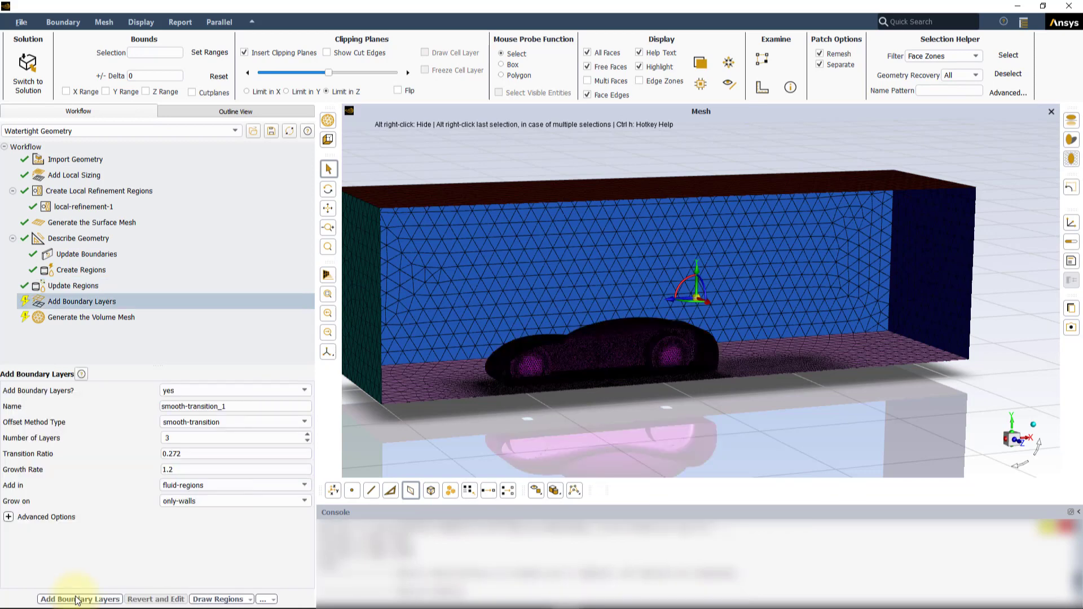
pyautogui.click(77, 599)
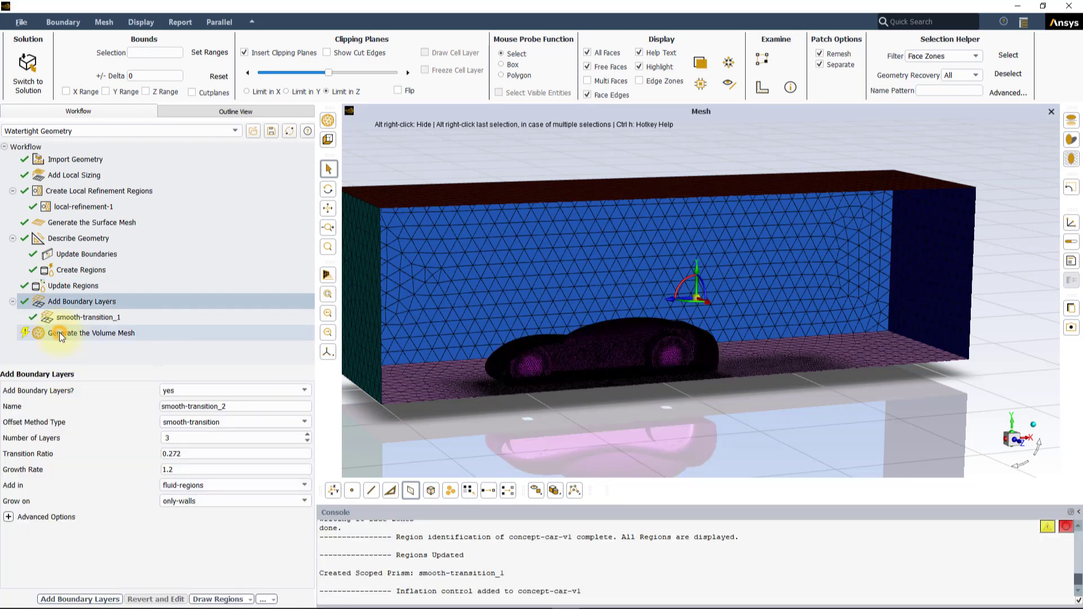
# Generate a poly-hexcore volume mesh: 748187 cells, minimum orthogonal quality 0.20
pyautogui.click(169, 387)
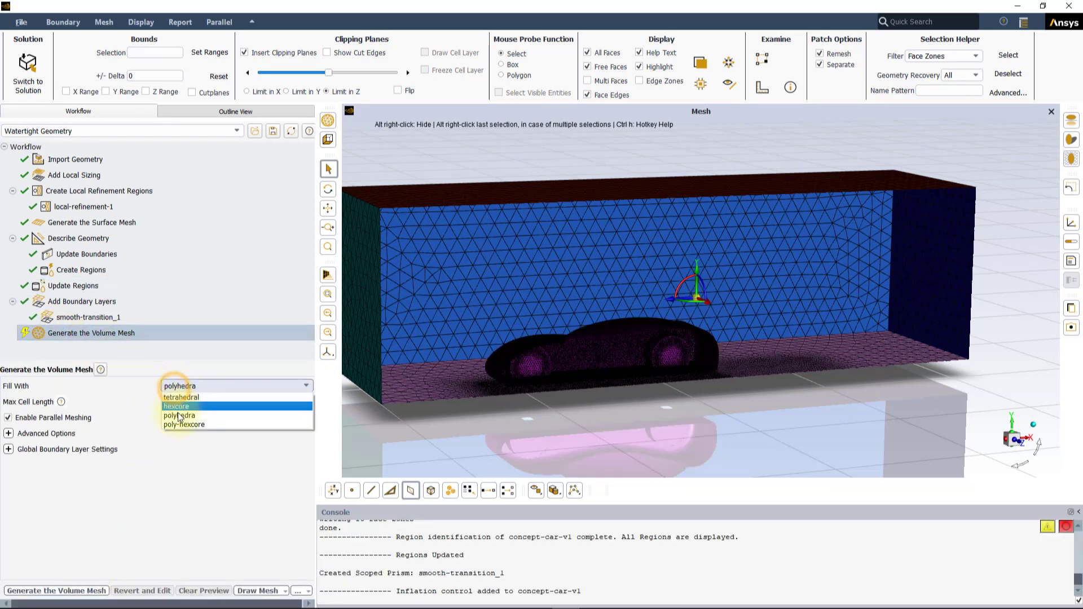
pyautogui.click(168, 432)
pyautogui.click(72, 590)
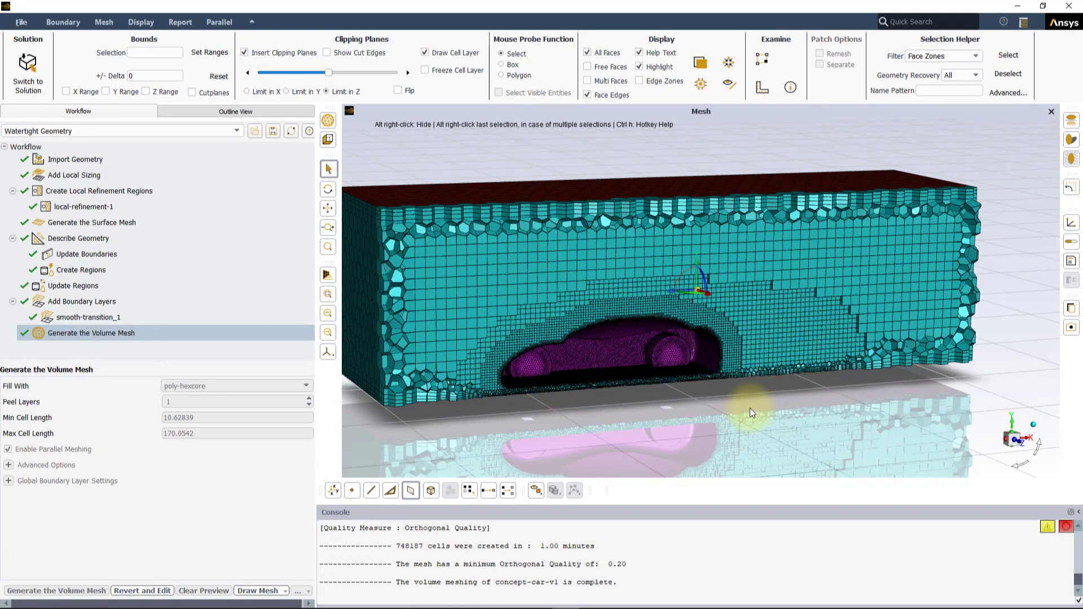
pyautogui.scroll(5, 614, 344)
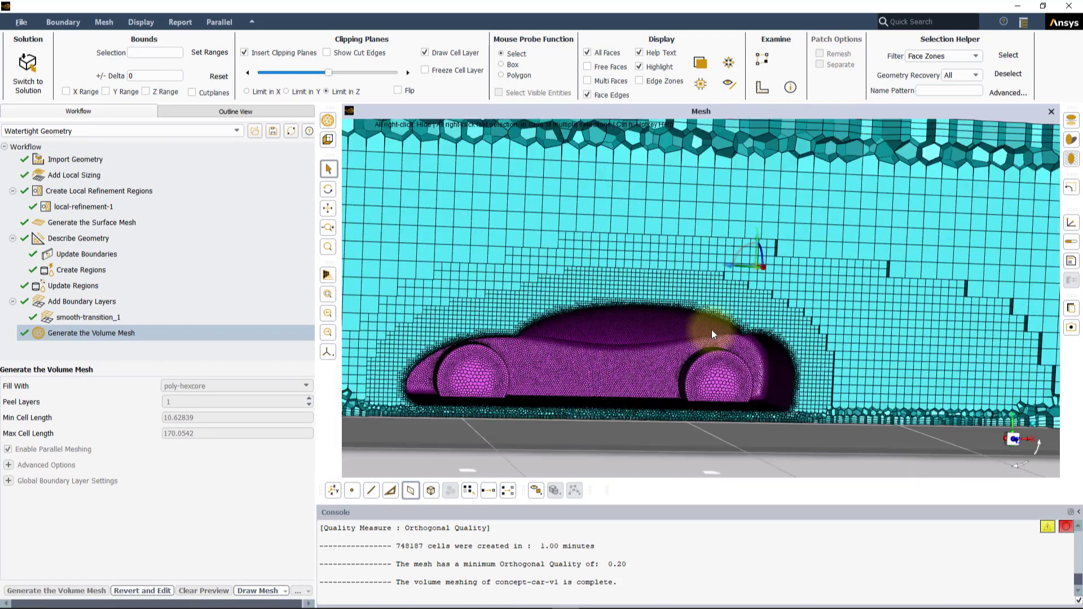
pyautogui.scroll(-5, 643, 329)
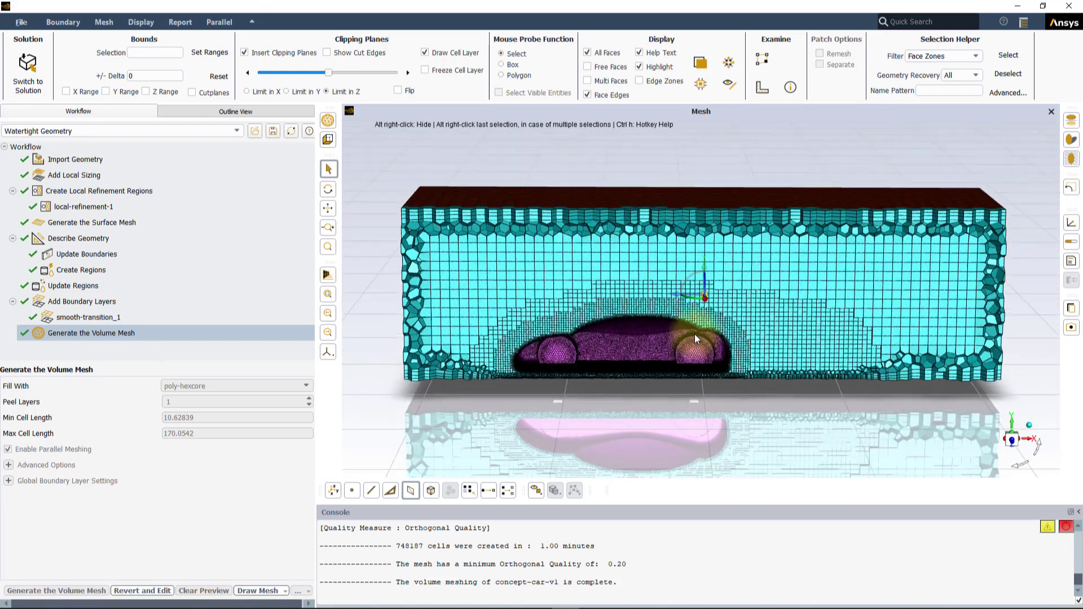